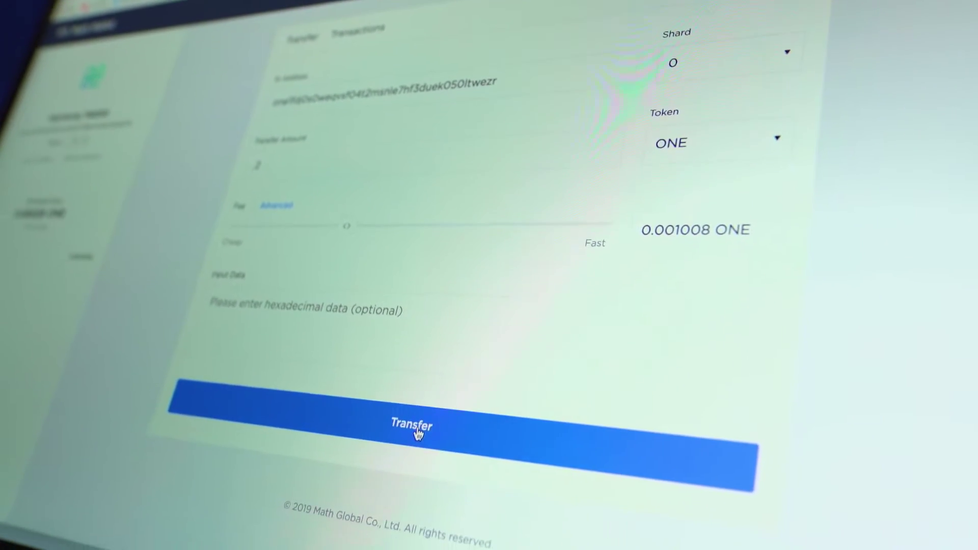
- Submit the ONE transfer in Math Wallet to bring up its signature request
{"action": "left_click", "coordinate": [426, 426]}
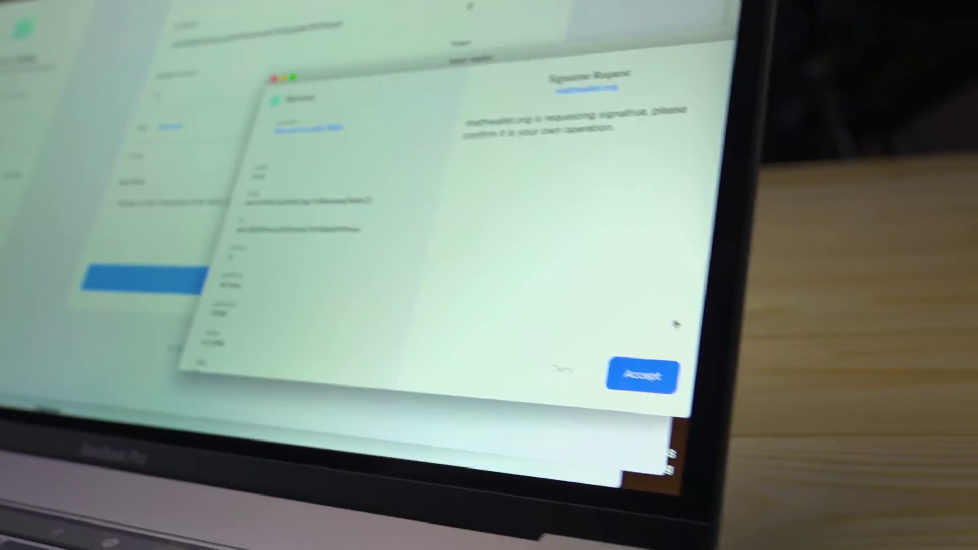